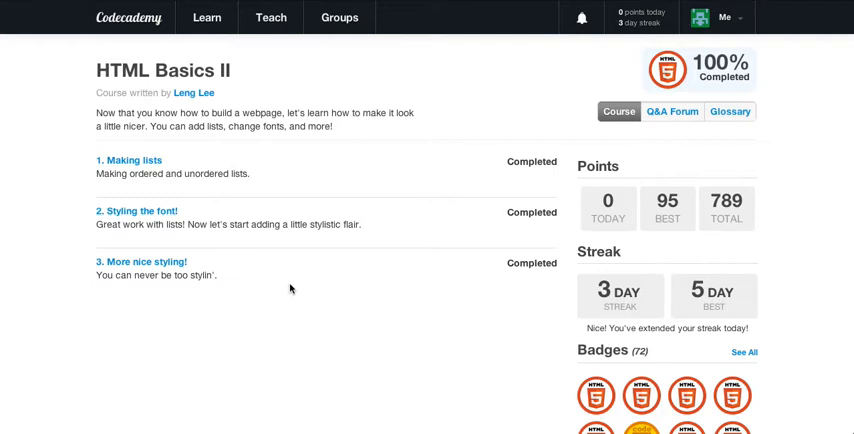
Open the More nice stylin' Background color lesson and reset its code to the starter version.
click(180, 264)
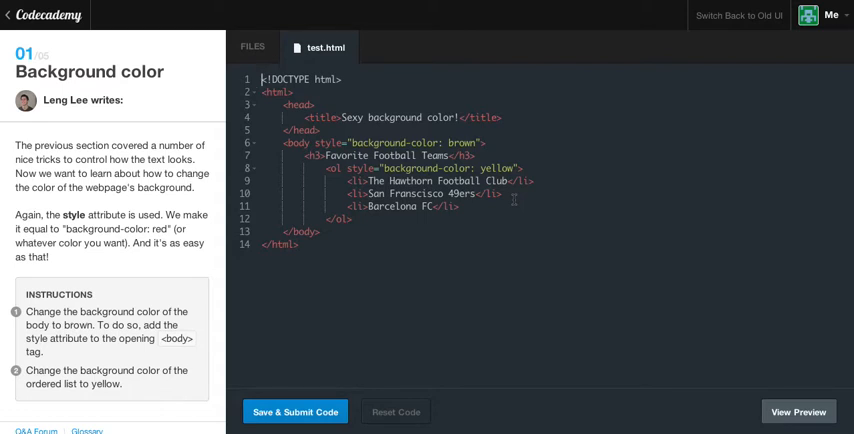
click(390, 411)
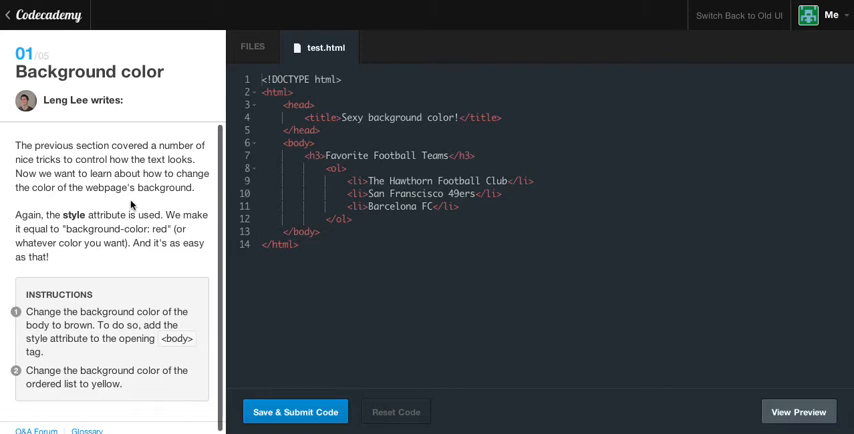
scroll(173, 278, down, 1)
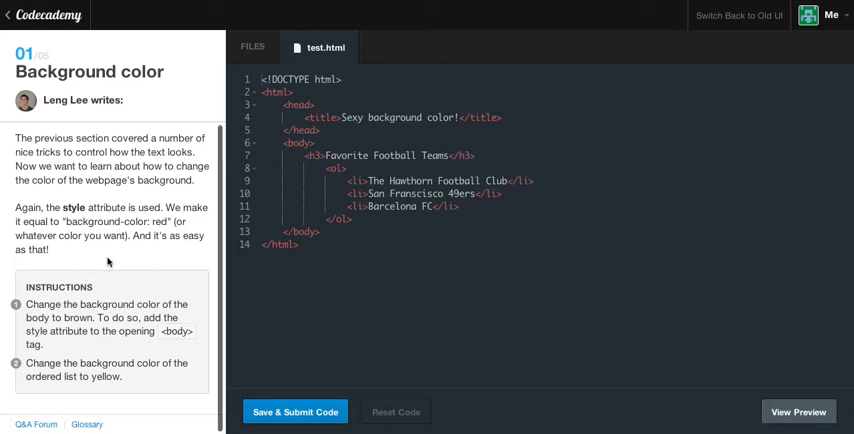
click(806, 412)
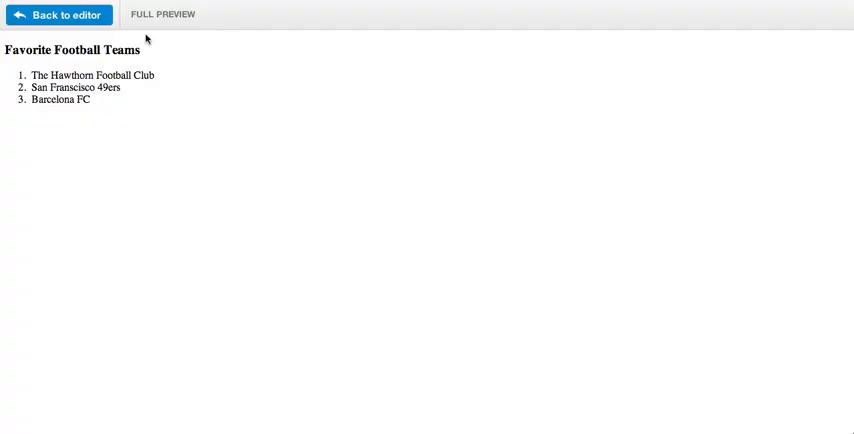
Add style="background-color:brown" to the body tag, then move into the opening ol tag.
click(57, 14)
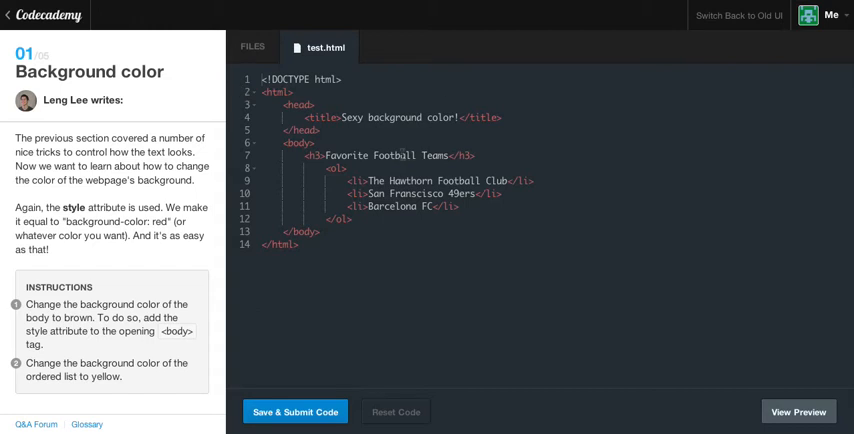
key(BackSpace)
text(style=)
text("background)
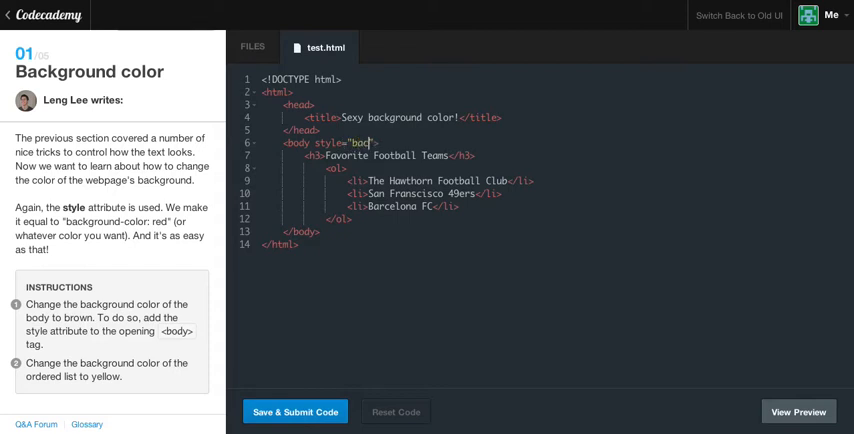
text(-color:)
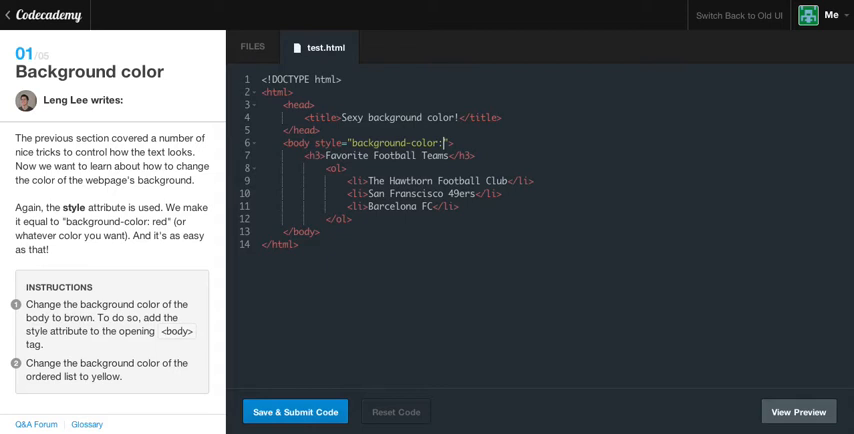
text(brown)
text(")
click(345, 168)
text(s)
text(tyle=)
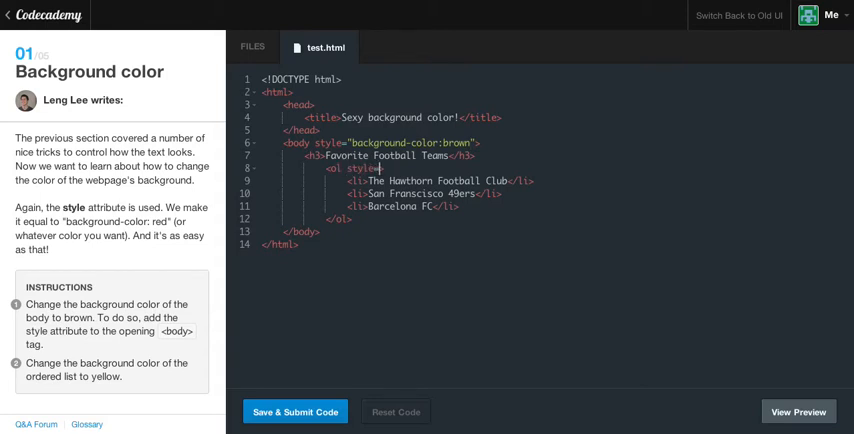
text("backgr)
text(oun-color)
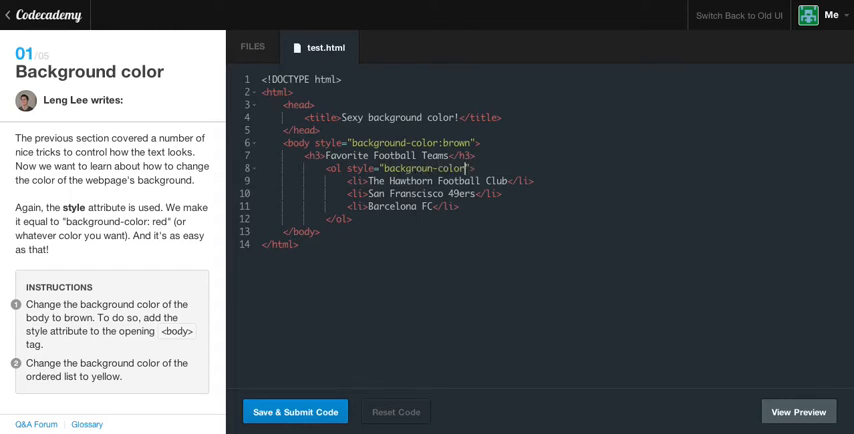
text(:)
text(yello)
text(w)
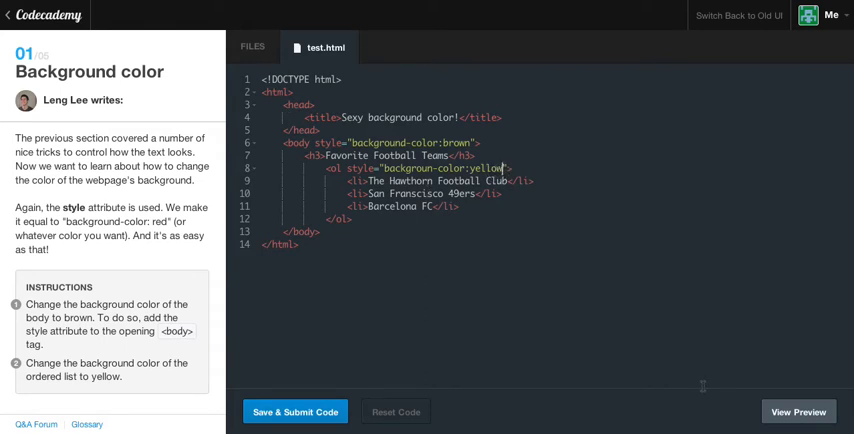
Give the ol tag style="background-color:yellow", fixing the background-color spelling and the last </li> tag.
click(799, 412)
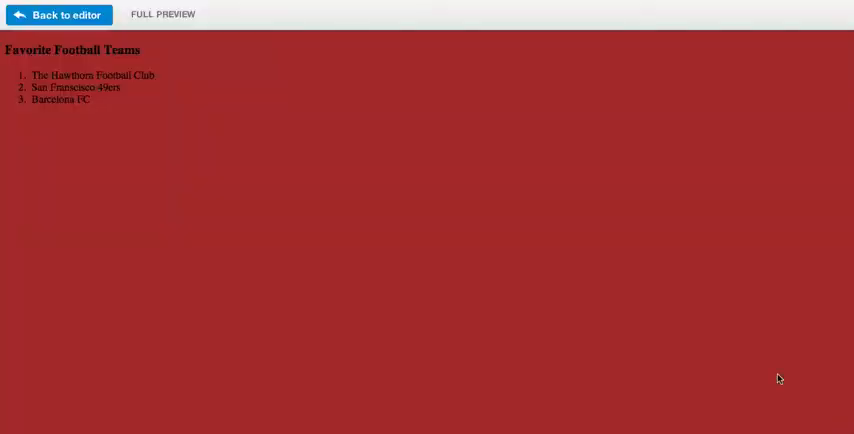
click(60, 14)
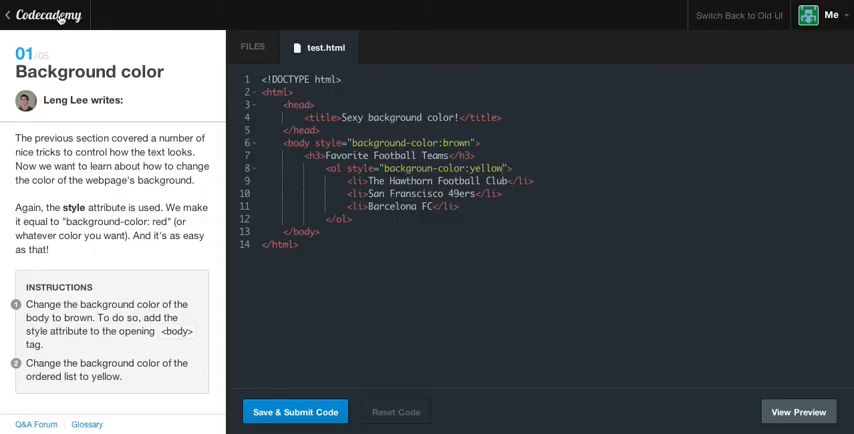
click(468, 168)
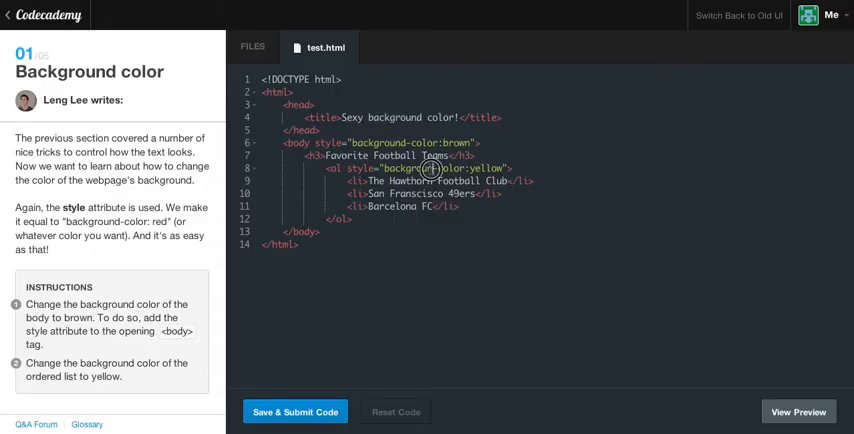
text(g)
click(470, 206)
key(BackSpace)
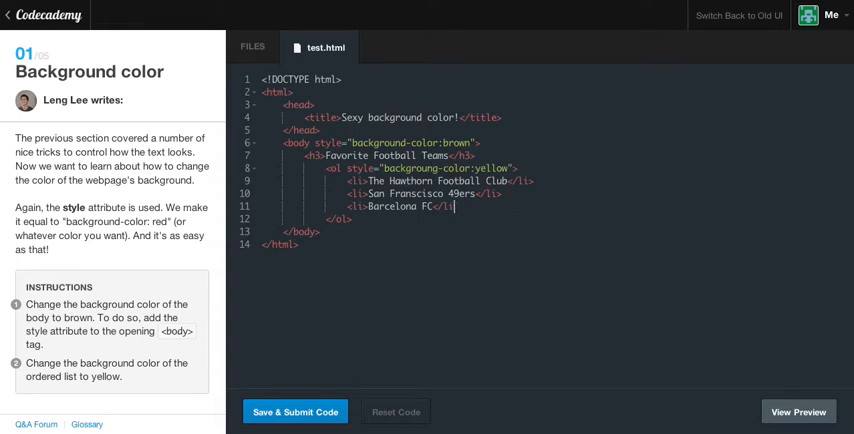
text(>)
click(439, 168)
Preview the brown page with yellow list, submit the Background color code and start the Aligning the text lesson.
click(798, 411)
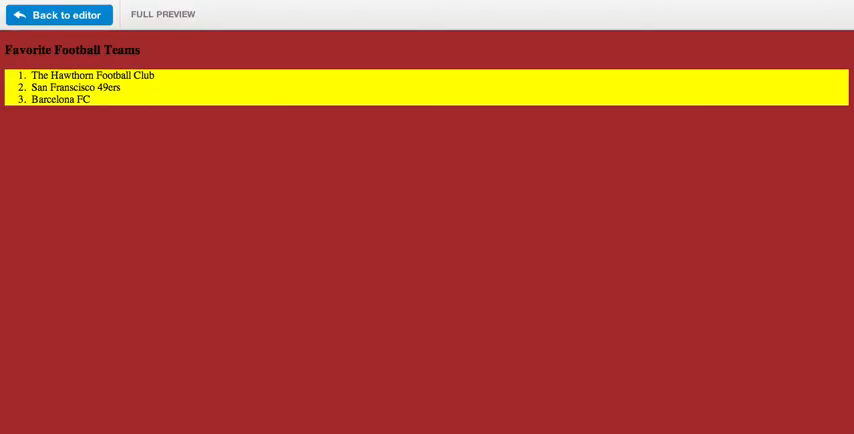
drag(142, 49, 5, 49)
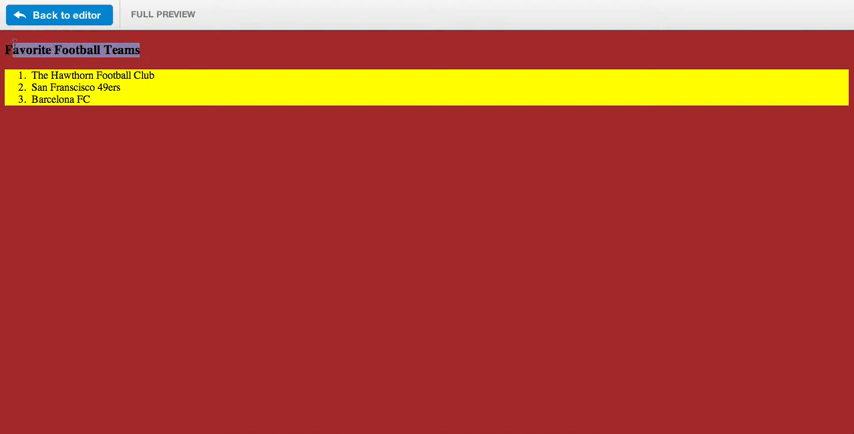
click(293, 197)
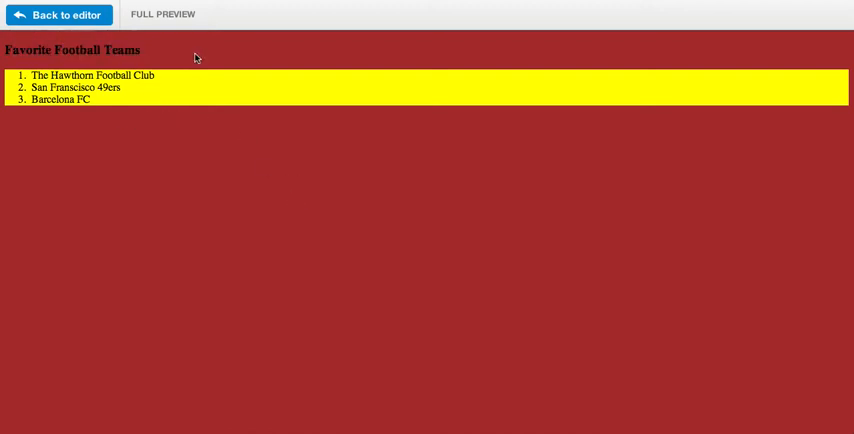
click(62, 18)
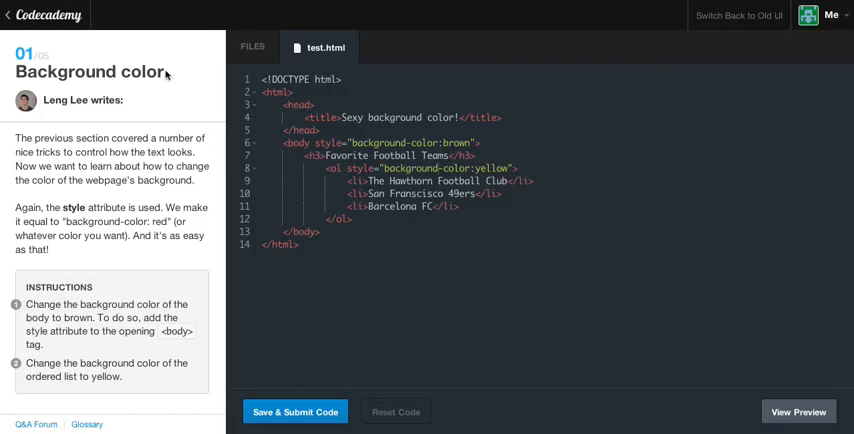
click(305, 411)
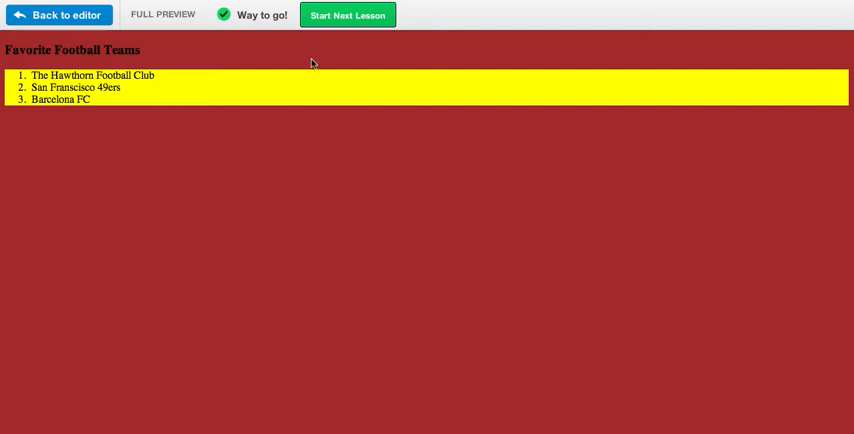
click(352, 17)
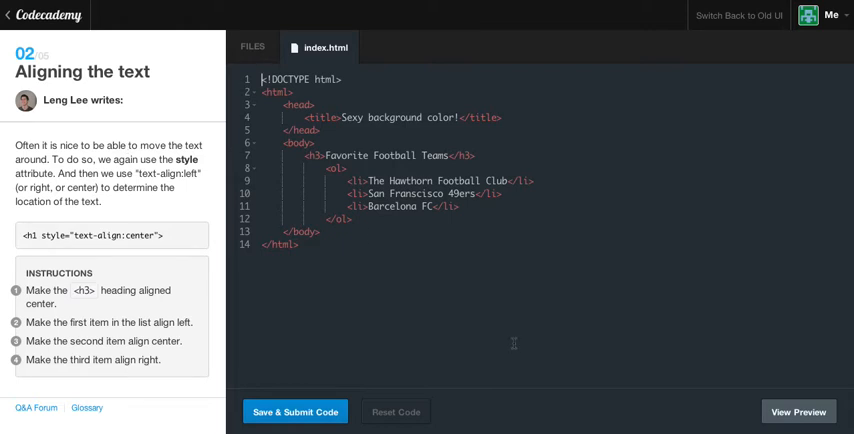
click(408, 412)
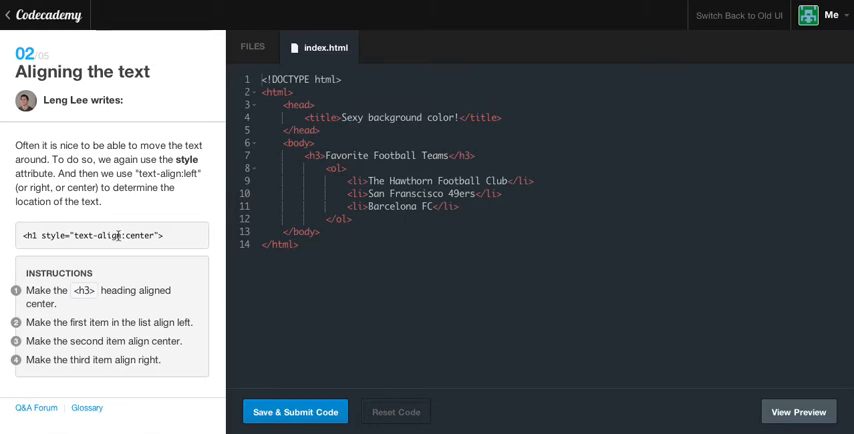
drag(124, 235, 162, 235)
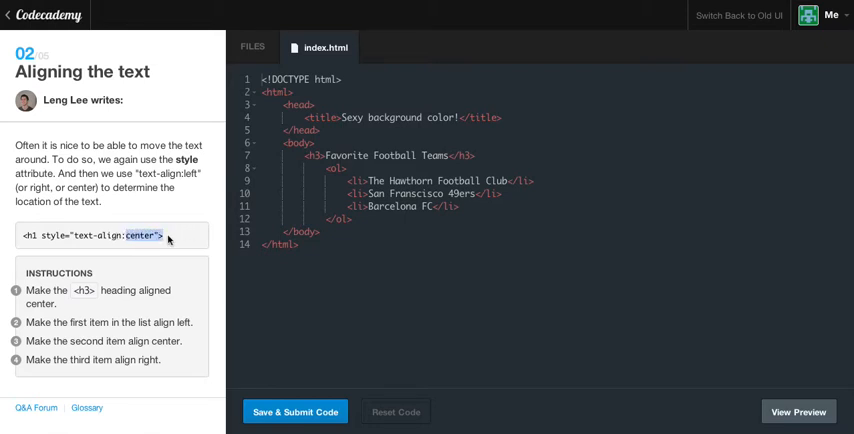
click(168, 238)
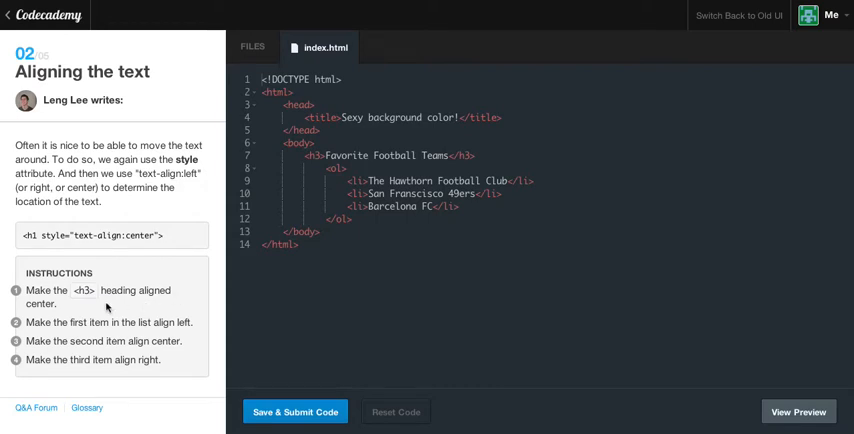
Add style="text-aling:center" to the h3 heading and copy it for the first list item.
click(320, 155)
text(st)
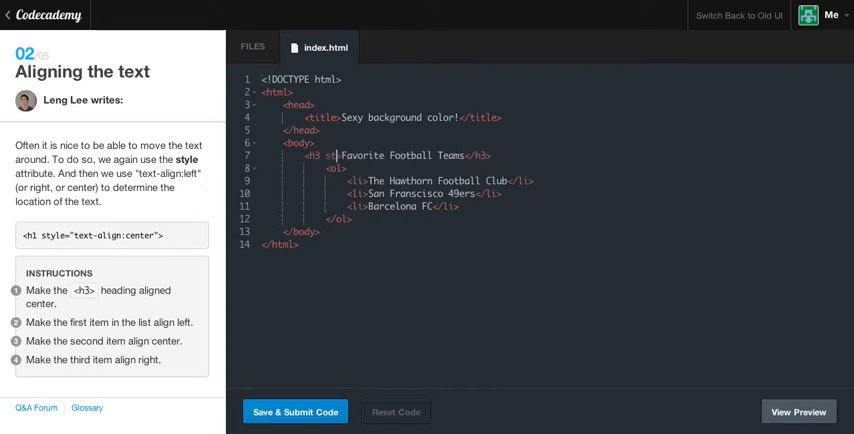
text(yle=")
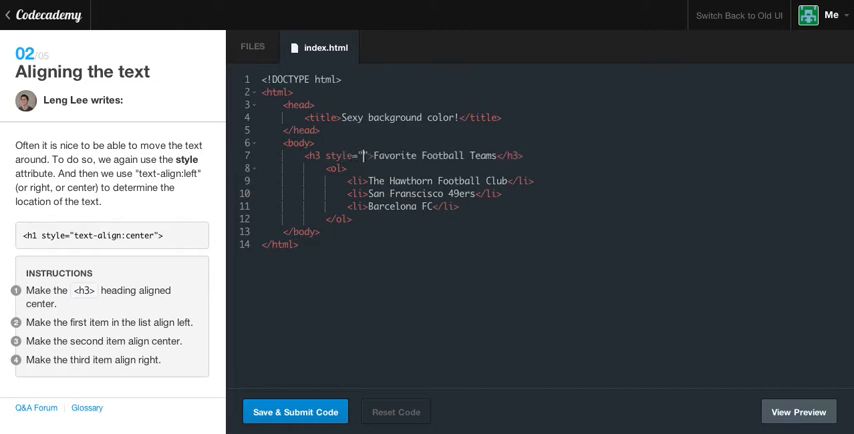
text(tex)
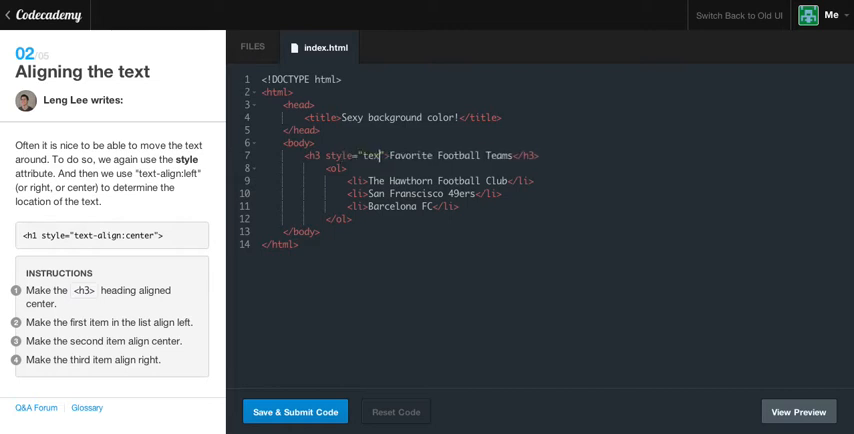
text(t-al)
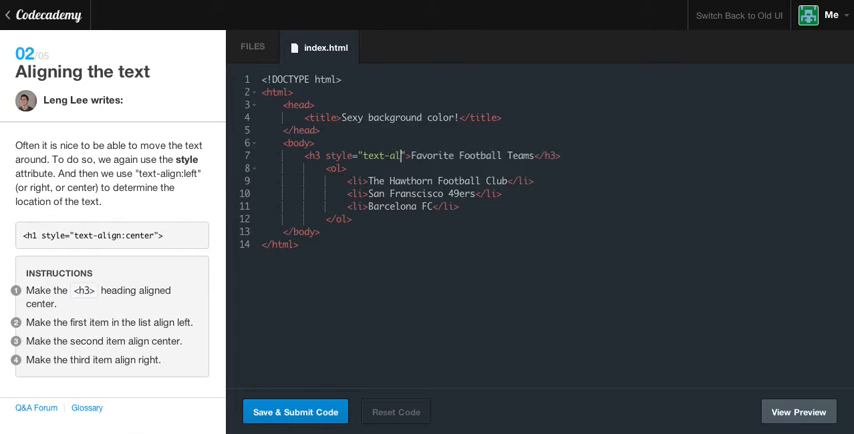
text(ing:c)
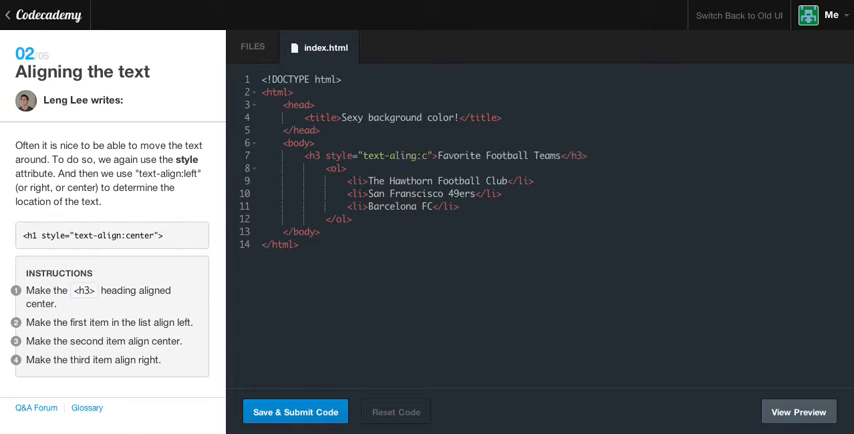
text(enter)
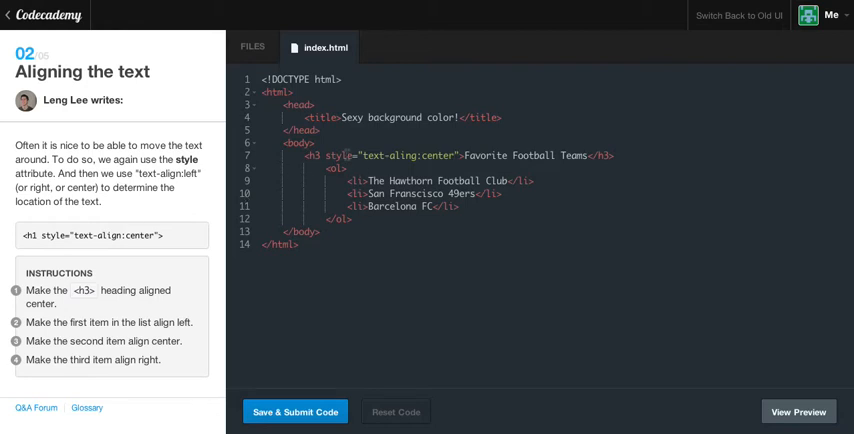
drag(325, 155, 454, 155)
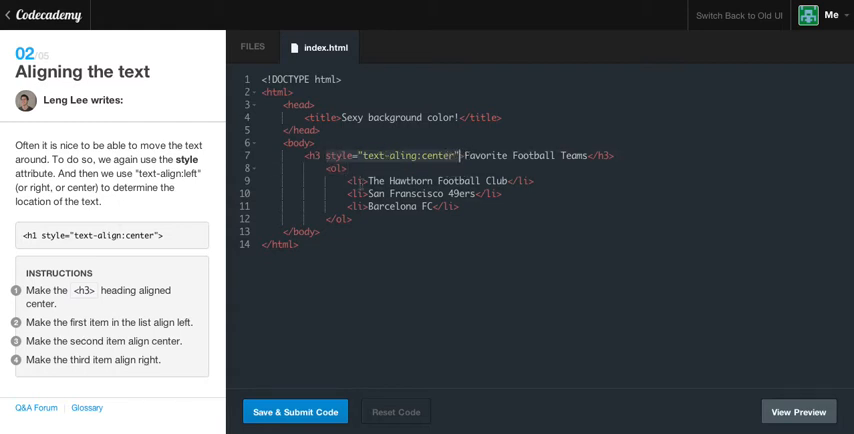
click(366, 181)
Paste the style into the three list items and set their values to left, center and right.
text(style="text-aling:center")
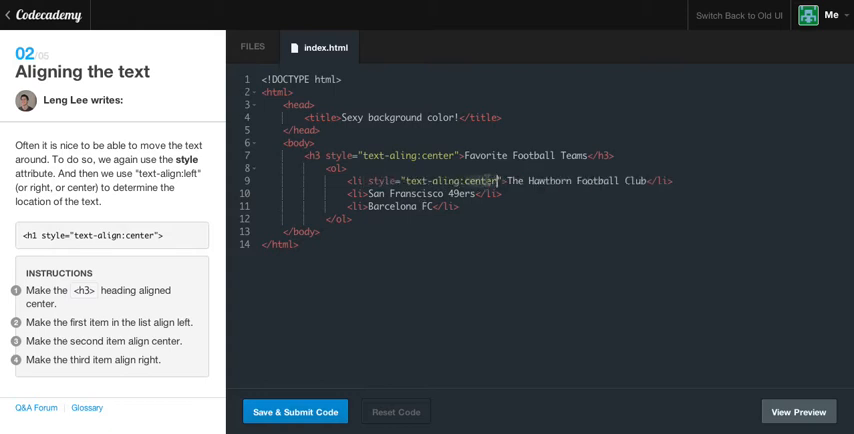
double_click(480, 181)
text(left)
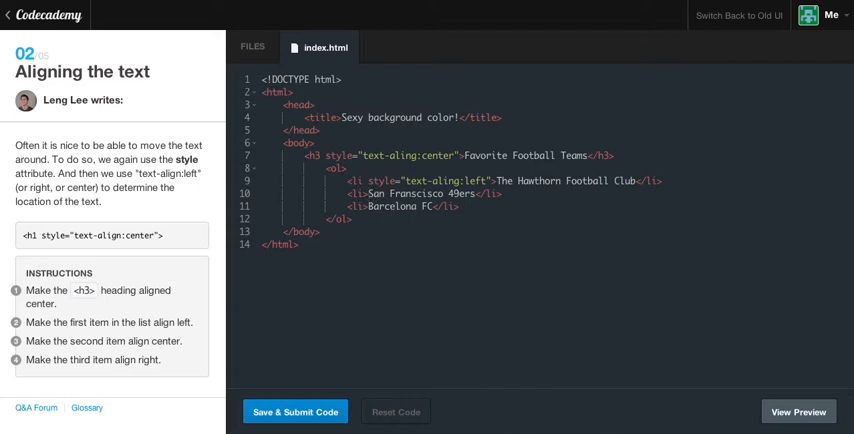
text(style="text-aling:center")
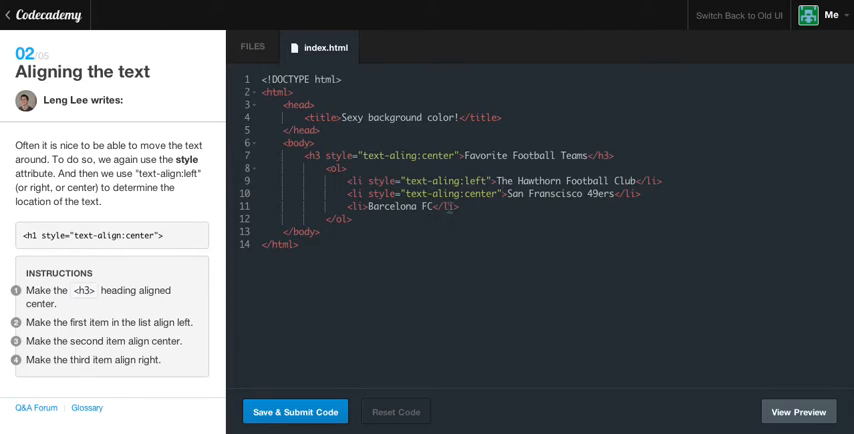
click(364, 206)
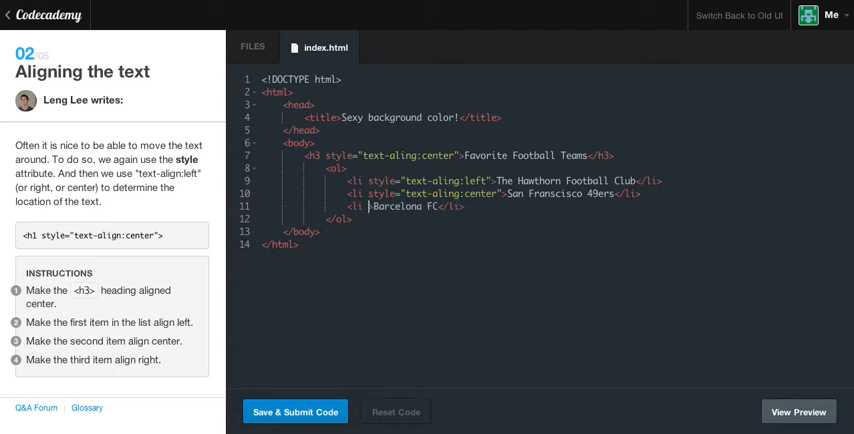
text(style="text-aling:center")
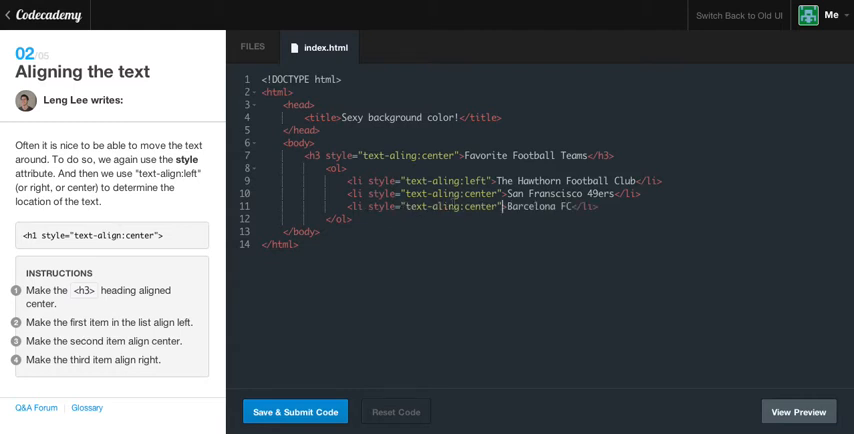
click(497, 206)
text(right)
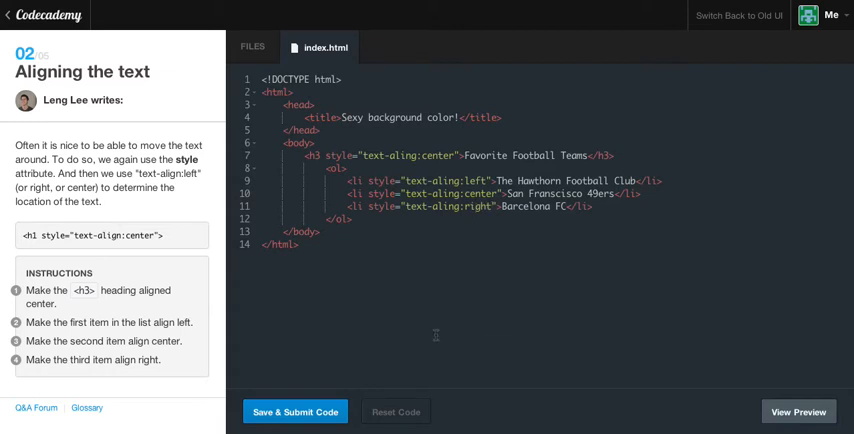
Submit, get rejected, and correct text-aling to text-align on the heading and first list item.
click(303, 411)
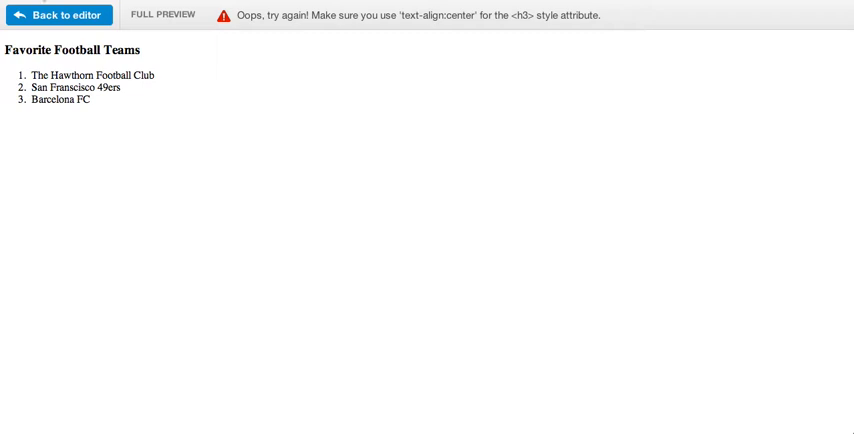
click(28, 14)
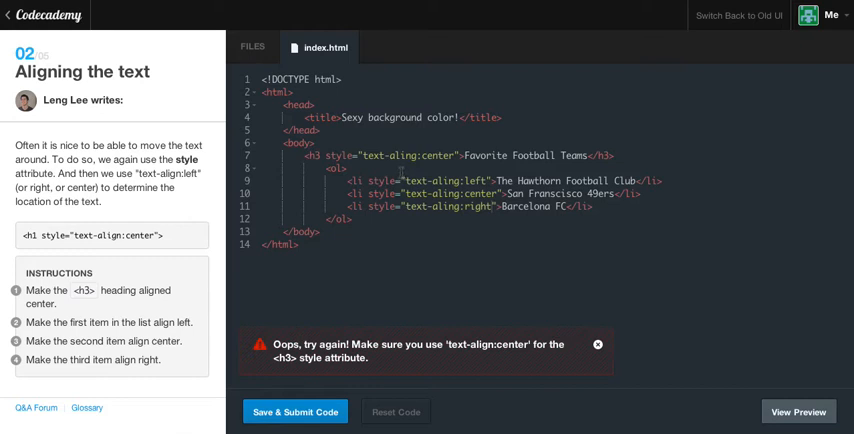
click(418, 155)
key(BackSpace)
key(BackSpace)
text(gn)
click(460, 181)
Correct text-align on the second and third list items and resubmit the code.
click(460, 193)
key(BackSpace)
key(BackSpace)
text(gn)
click(460, 206)
key(BackSpace)
key(BackSpace)
text(gn)
click(312, 412)
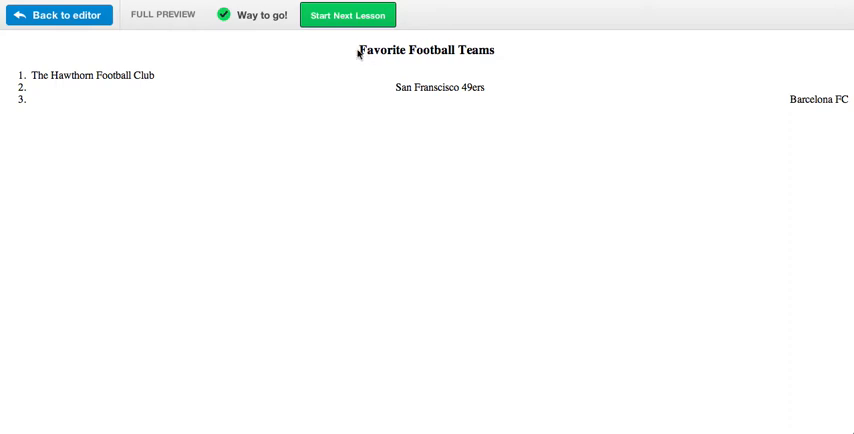
Check the centred heading and left, center, right teams in the preview, then start the Strong words! lesson.
drag(359, 52, 538, 46)
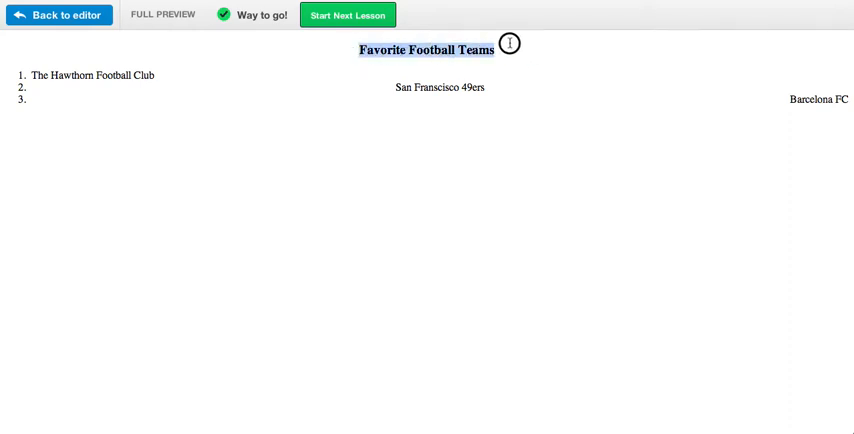
click(511, 40)
triple_click(511, 40)
drag(158, 75, 27, 73)
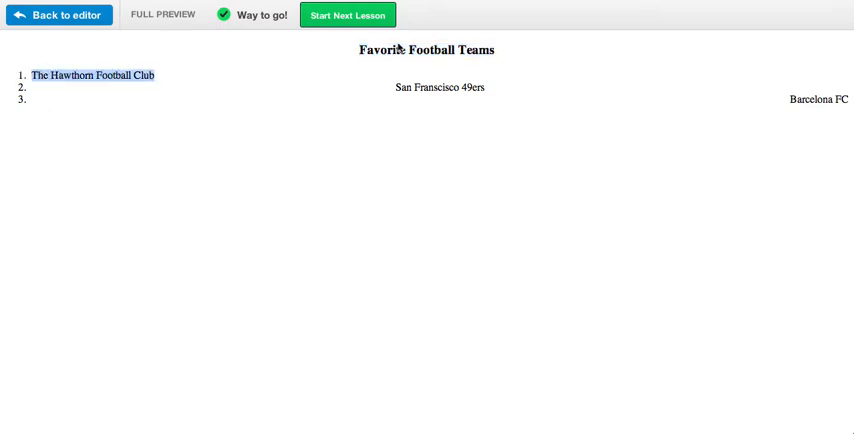
drag(396, 87, 499, 88)
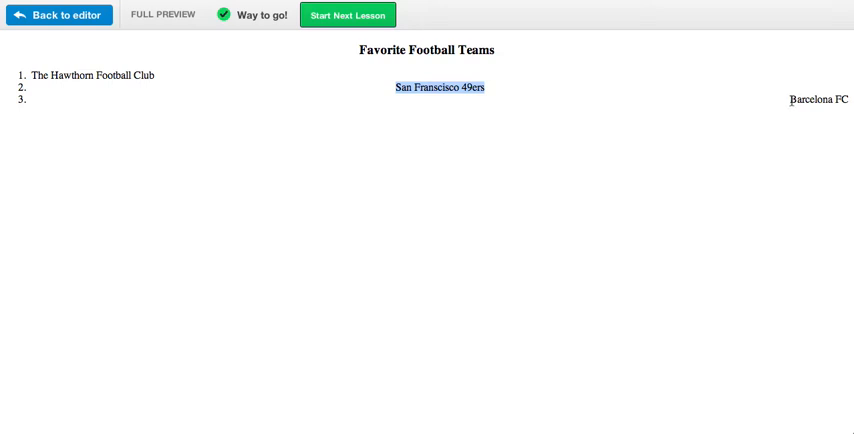
drag(790, 99, 849, 99)
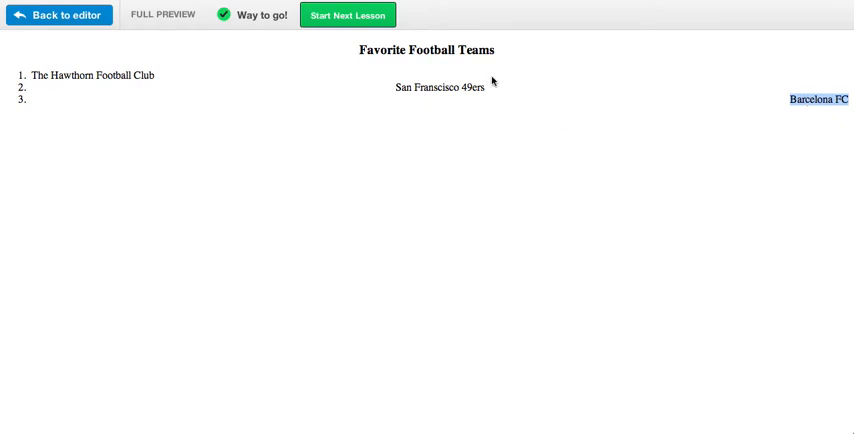
click(348, 15)
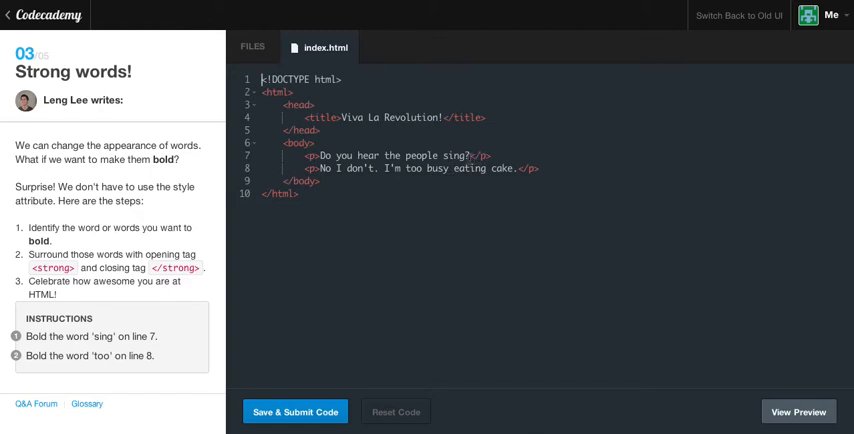
Select and delete the word 'sing' on line 7 of the Strong words! starter code.
drag(467, 155, 443, 155)
key(BackSpace)
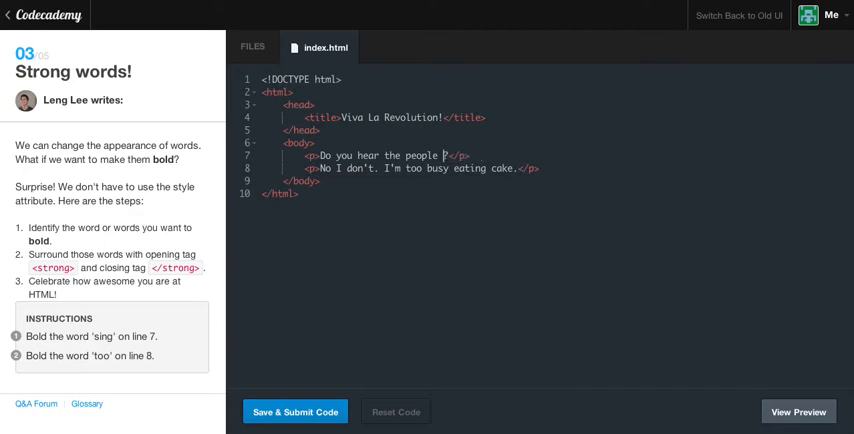
text(<)
text(strong>)
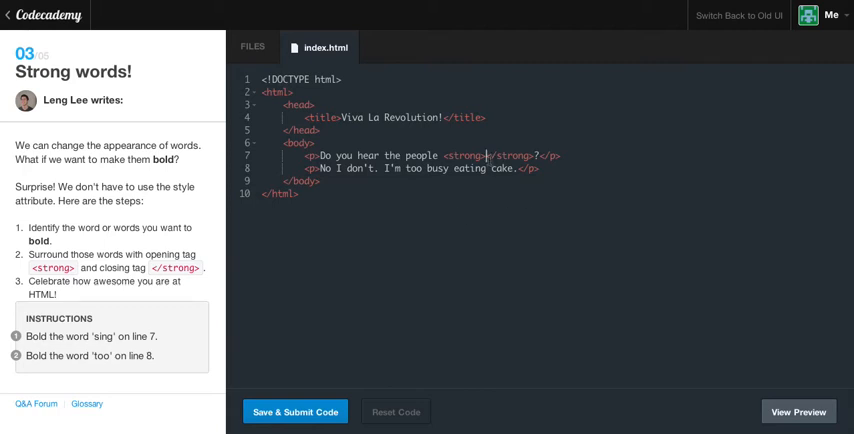
text(sing)
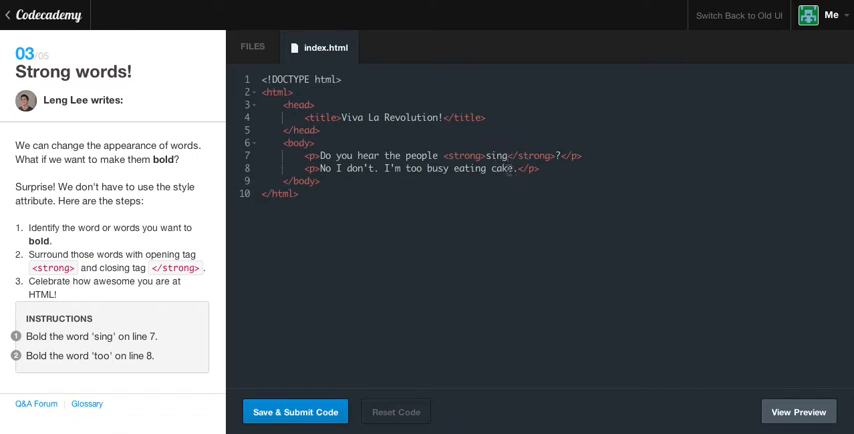
Wrap 'sing' on line 7 and 'too' on line 8 in <strong> tags and submit the code.
click(405, 168)
key(Delete)
key(Delete)
key(Delete)
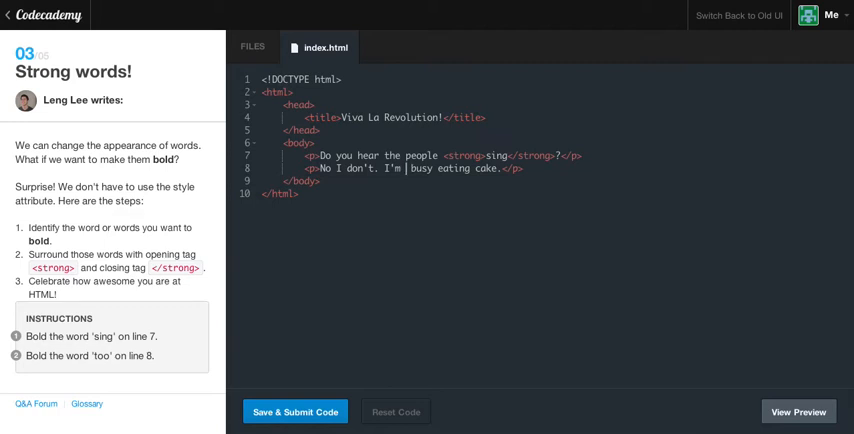
text(<st)
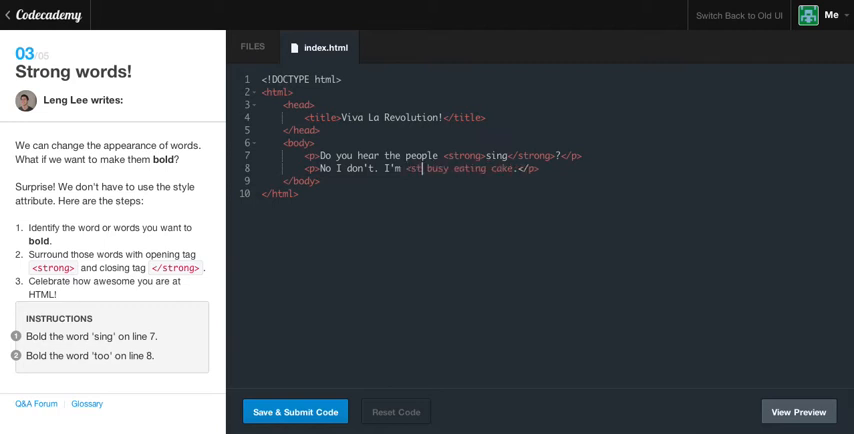
text(ron)
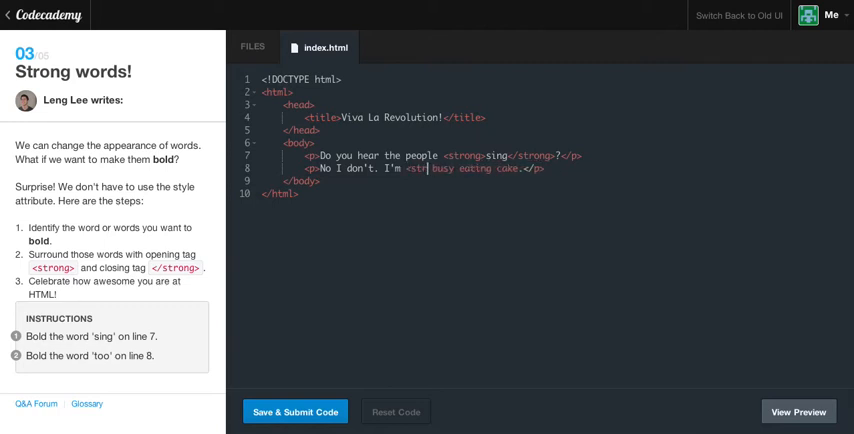
text(g>)
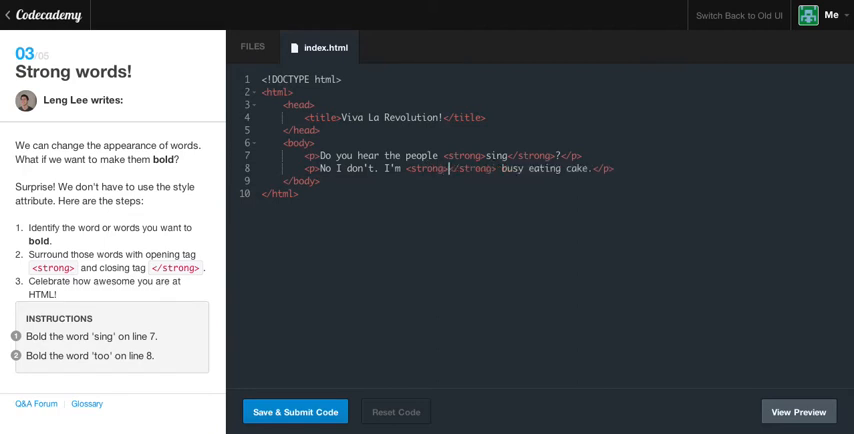
text(too)
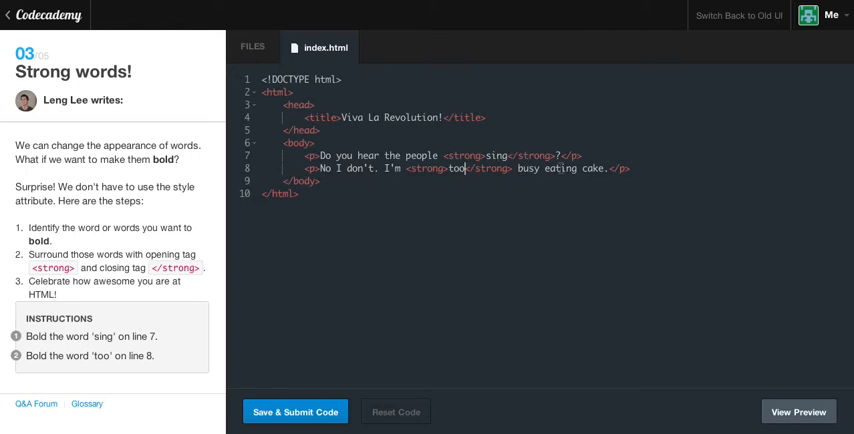
click(566, 155)
click(305, 411)
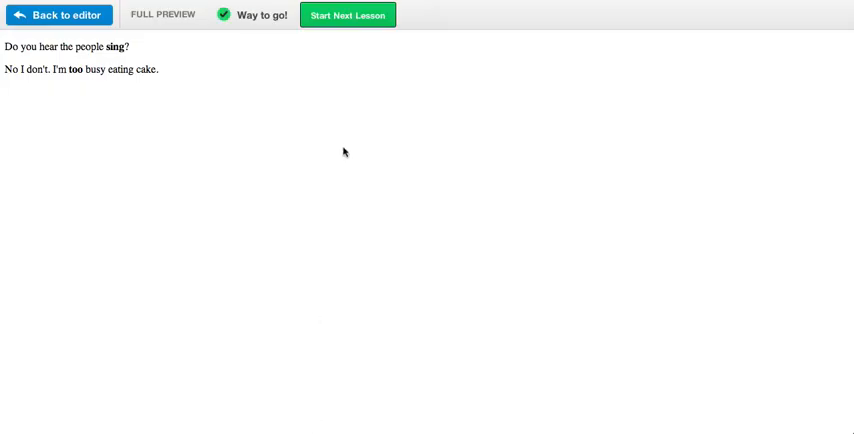
Inspect the passing preview, highlighting the bolded words 'sing' and 'too' in the rendered paragraphs.
drag(103, 46, 135, 46)
click(118, 47)
double_click(72, 69)
click(77, 69)
double_click(72, 69)
key(ctrl+b)
drag(90, 69, 182, 74)
click(330, 75)
Advance to the next lesson, Emphasize words!
click(329, 15)
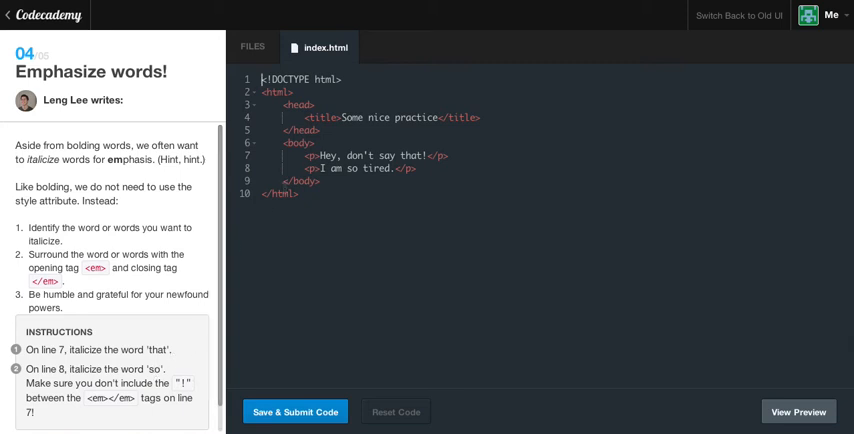
Select the word 'that' on line 7 of the Emphasize words! starter code.
double_click(413, 155)
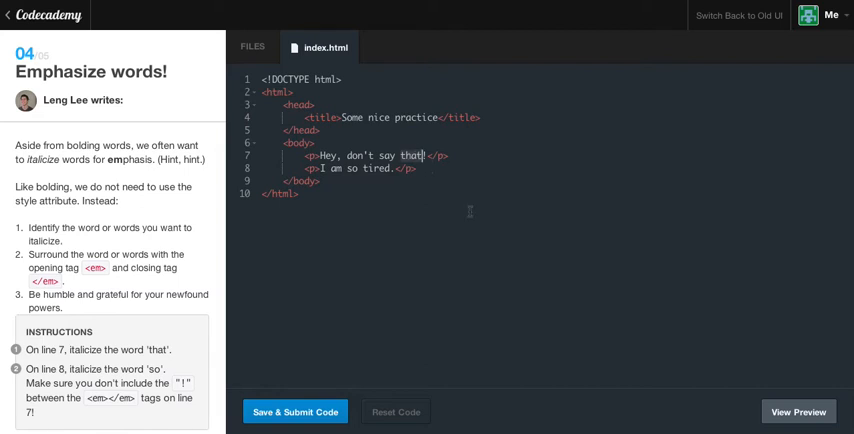
Replace 'that' on line 7 and 'so' on line 8 with <em>-wrapped versions, leaving the '!' outside.
key(BackSpace)
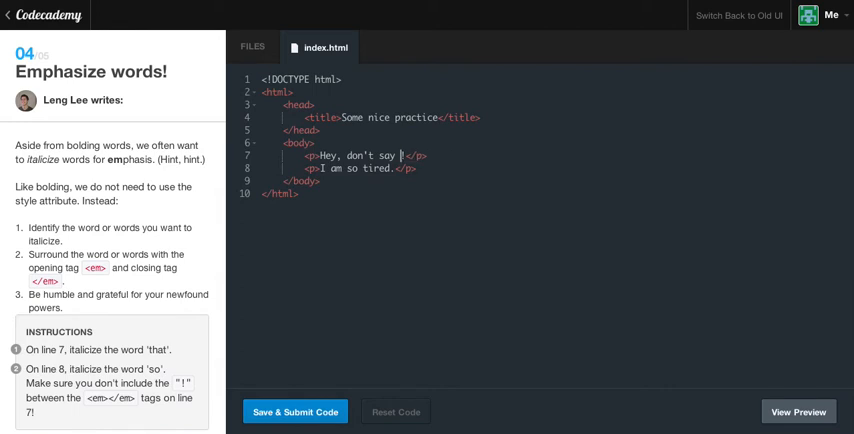
text(<em)
text(>)
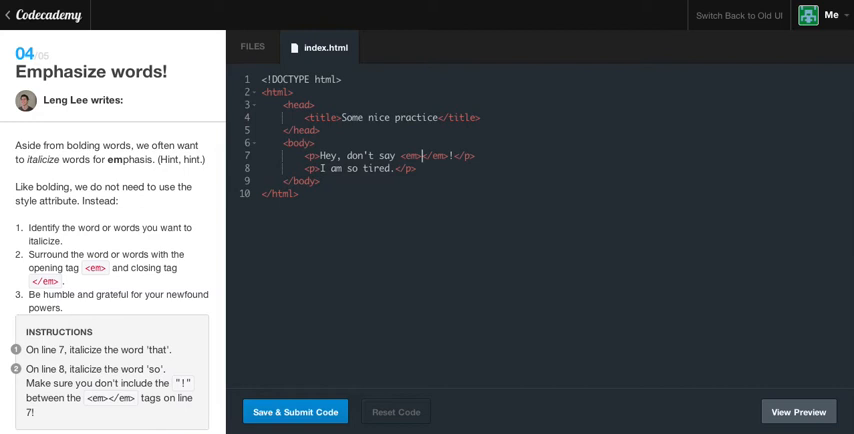
text(that)
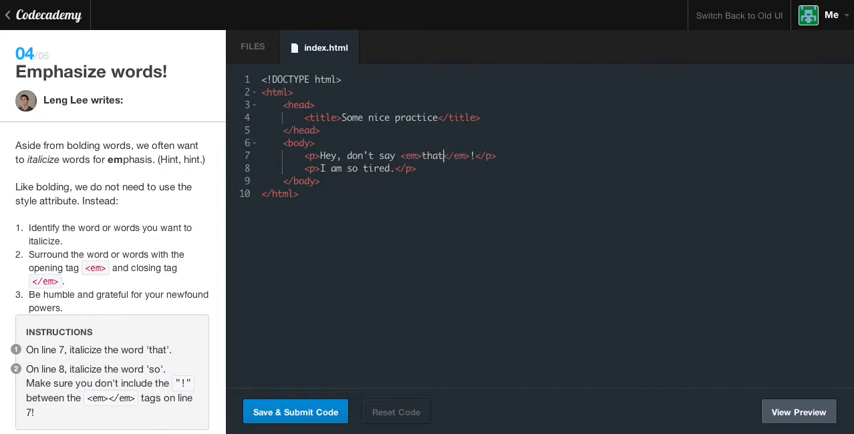
click(344, 168)
double_click(352, 168)
key(BackSpace)
text(<em>)
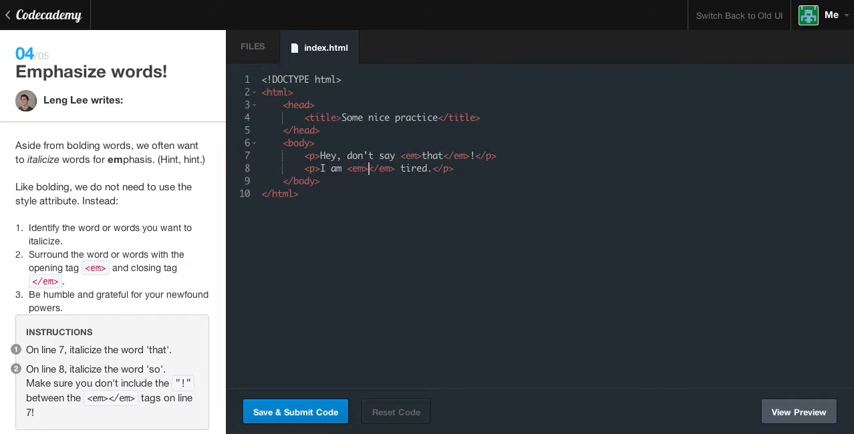
text(so)
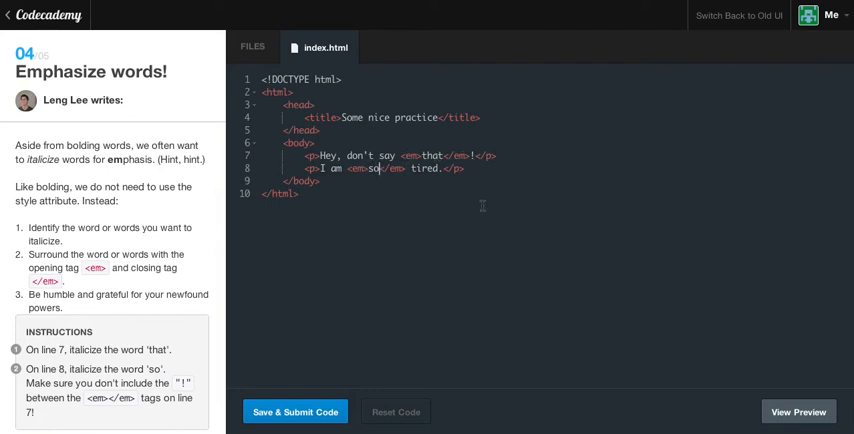
Submit the italics code and check that 'that' and 'so' render italic in the preview.
click(305, 412)
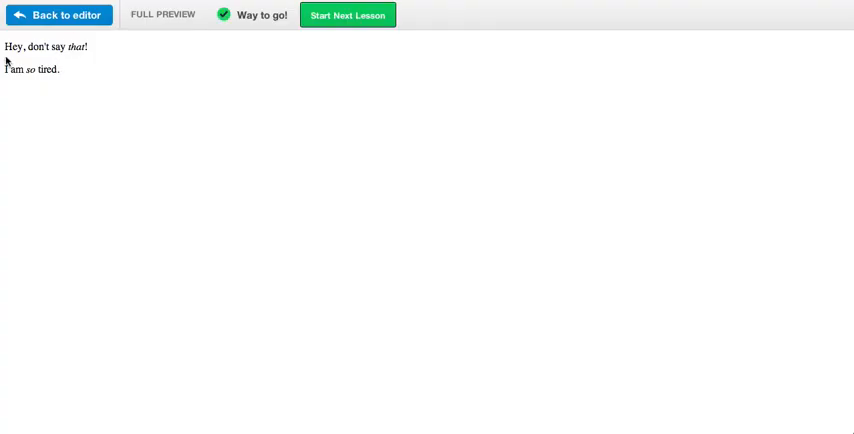
double_click(76, 46)
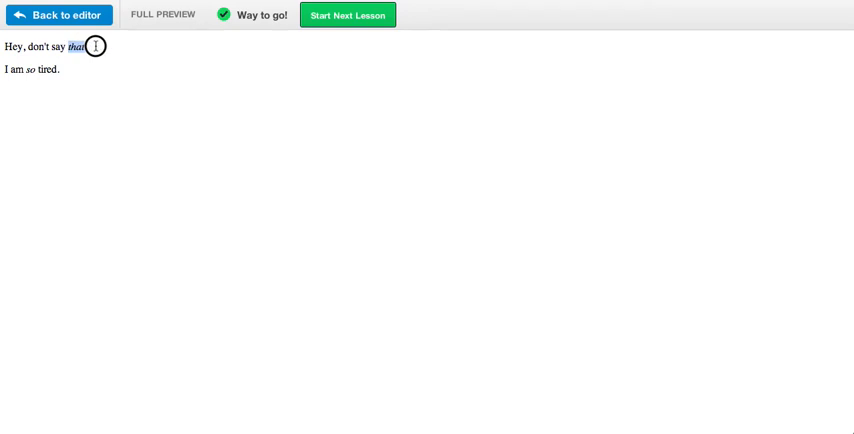
click(63, 59)
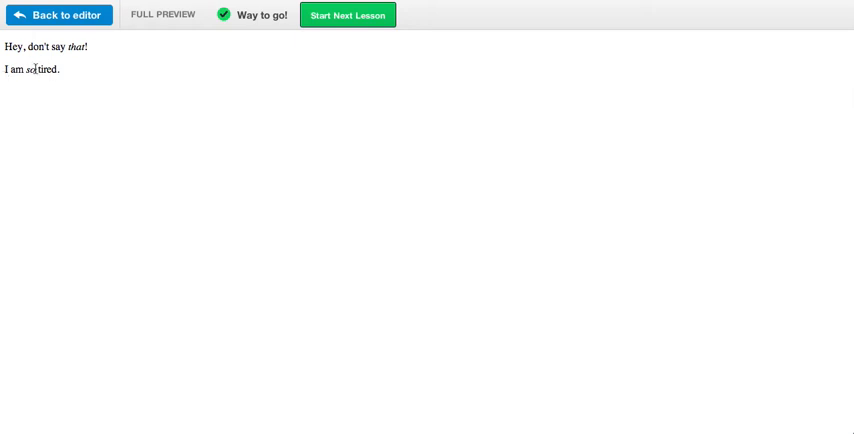
click(81, 46)
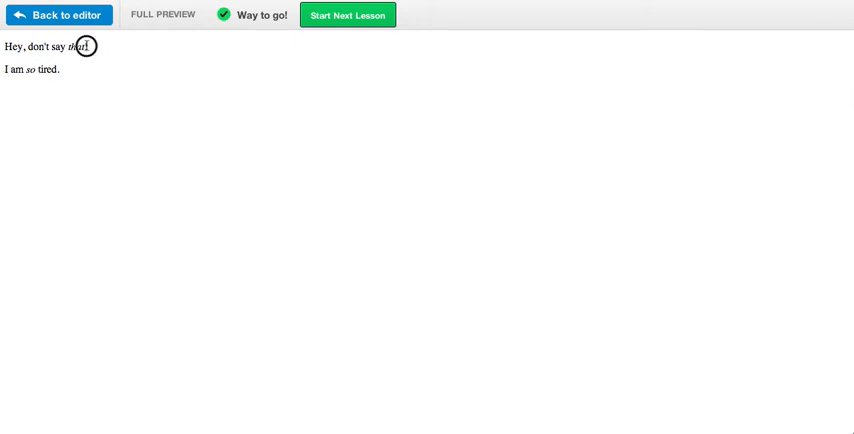
click(81, 47)
Move on to the Summary lesson.
click(370, 15)
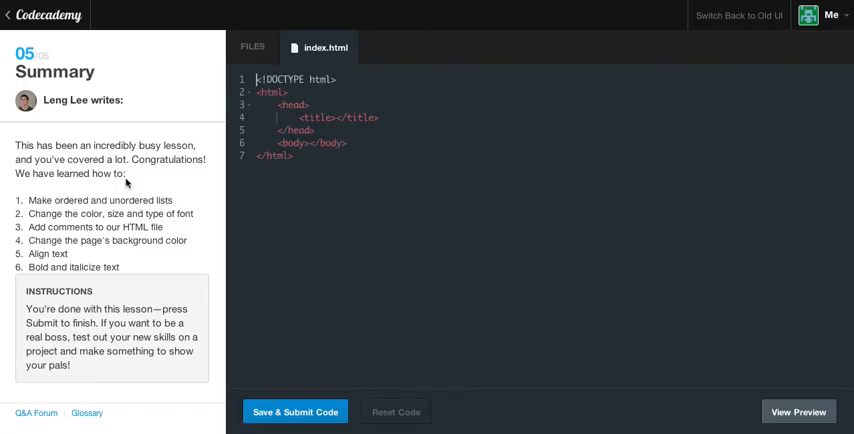